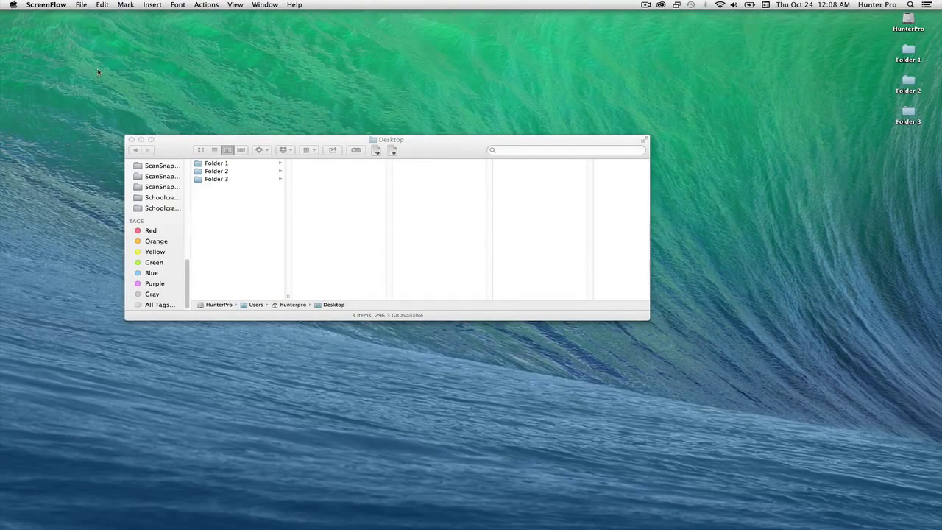
Step: Open the Finder preferences and rename the Red tag as Personal
{"action": "left_click", "coordinate": [178, 146]}
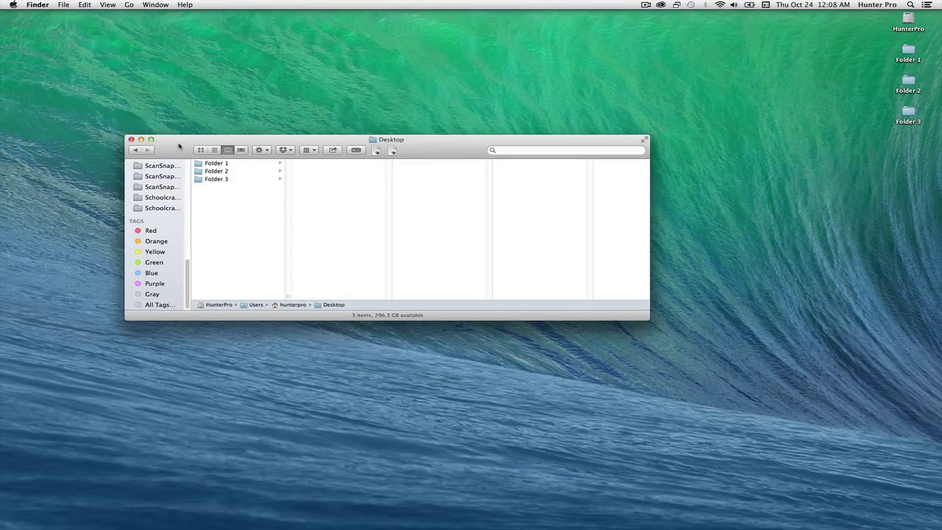
{"action": "left_click", "coordinate": [39, 5]}
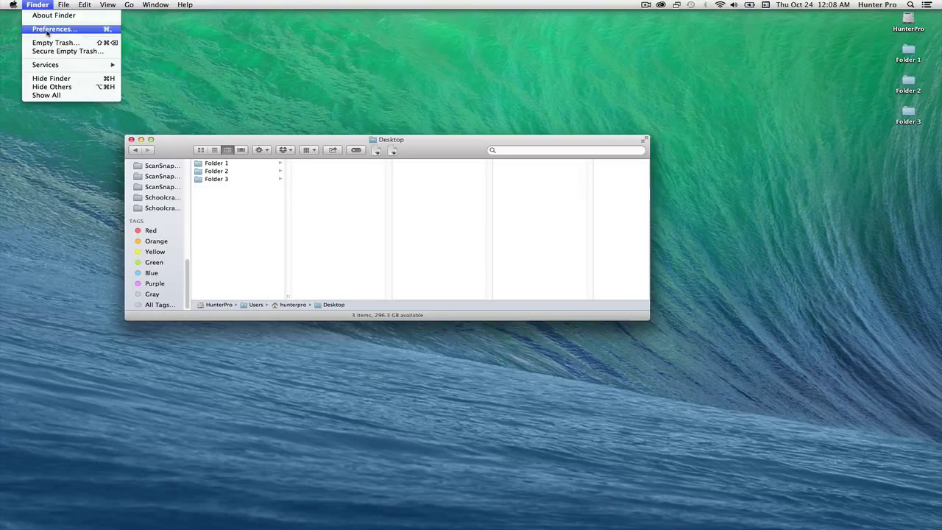
{"action": "left_click", "coordinate": [47, 30]}
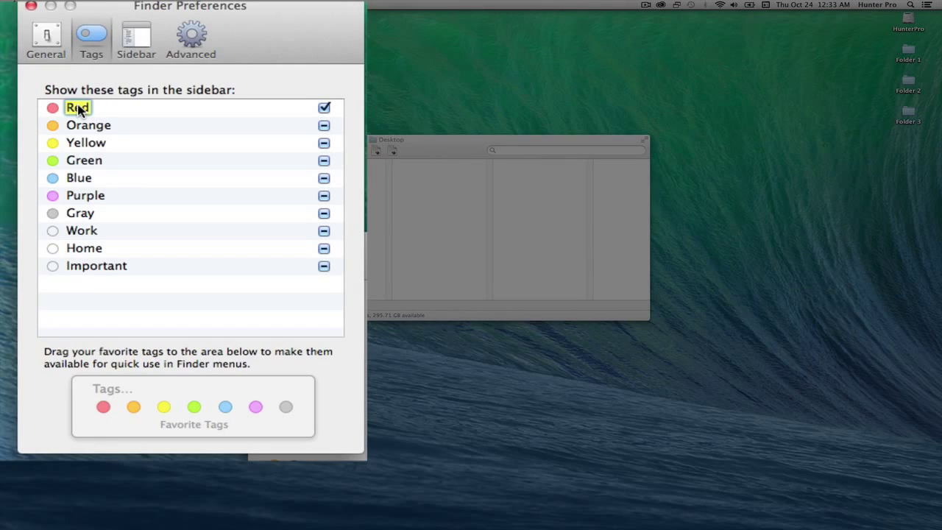
{"action": "type", "text": "Personal"}
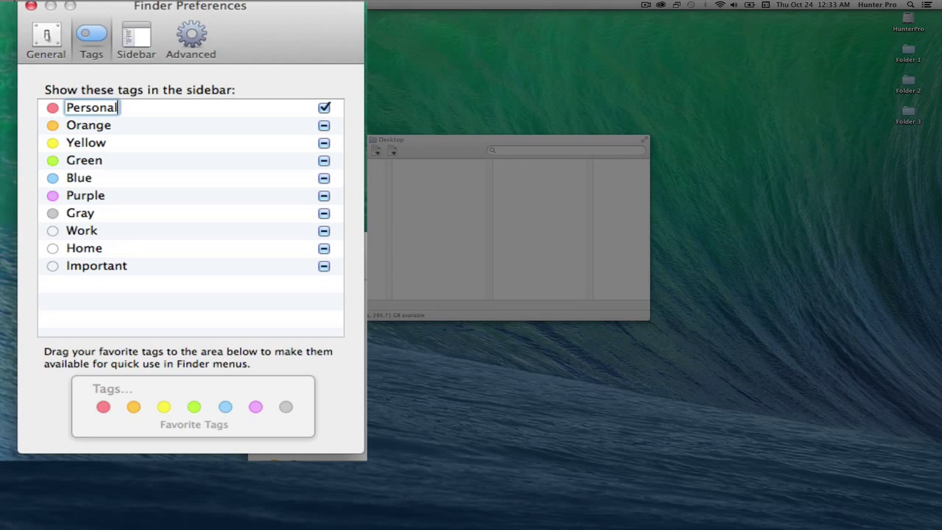
{"action": "key", "text": "Return"}
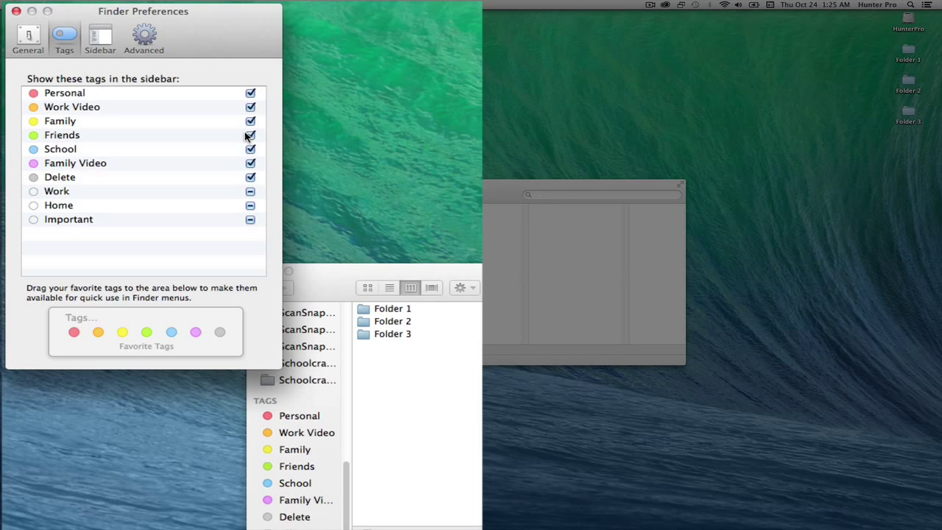
Step: Hide the Personal and Work Video tags from the sidebar and show both of them again
{"action": "left_click", "coordinate": [250, 93]}
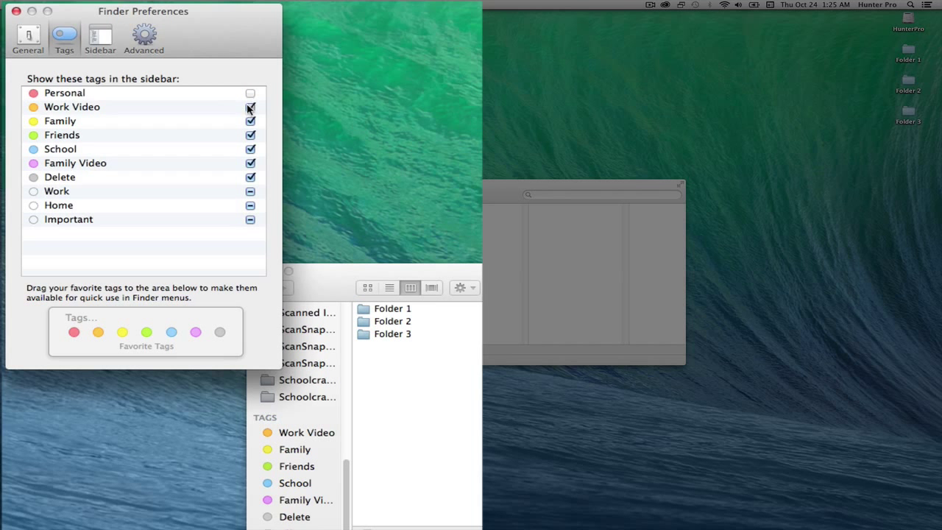
{"action": "left_click", "coordinate": [250, 108]}
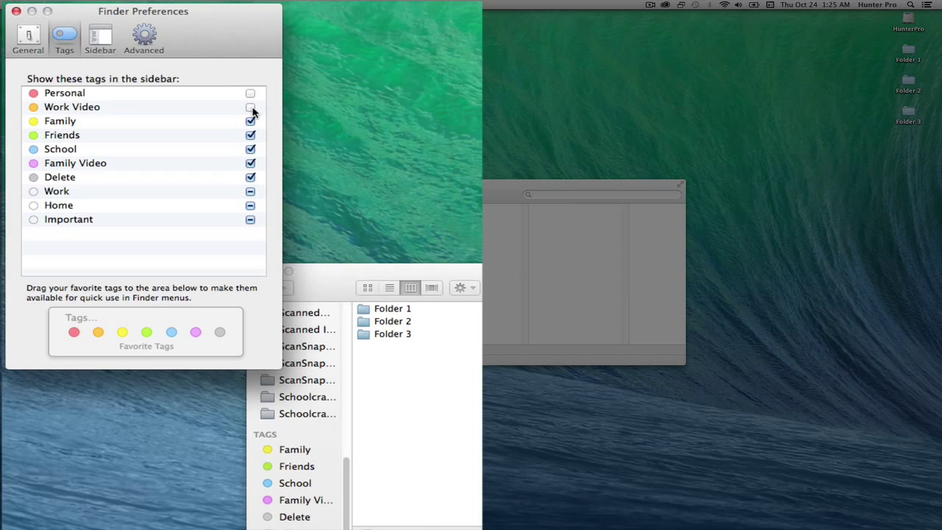
{"action": "left_click", "coordinate": [250, 108]}
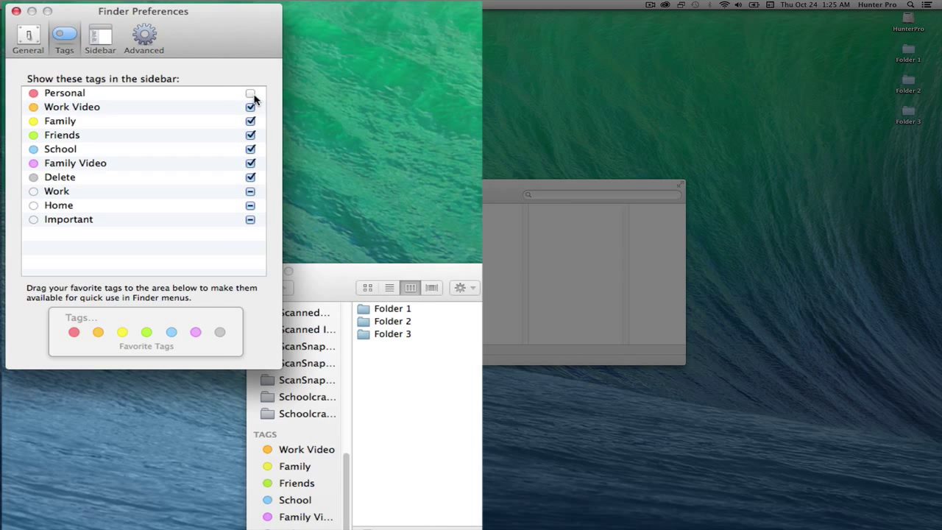
{"action": "left_click", "coordinate": [250, 93]}
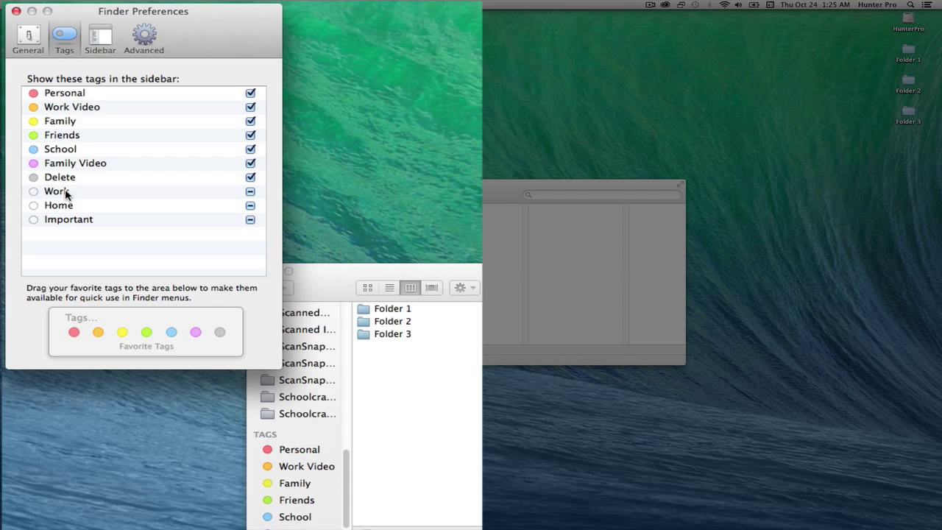
Step: Enable the Work, Home and Important tags for display in the sidebar
{"action": "left_click_drag", "start_coordinate": [66, 193], "coordinate": [89, 185]}
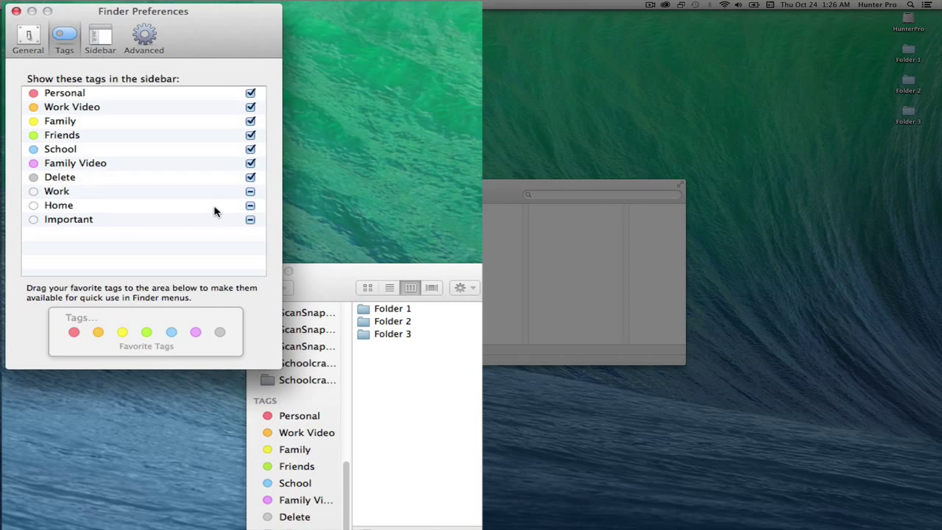
{"action": "left_click", "coordinate": [249, 191]}
{"action": "left_click", "coordinate": [250, 204]}
{"action": "left_click", "coordinate": [250, 219]}
{"action": "scroll", "coordinate": [292, 494], "scroll_direction": "down", "scroll_amount": 2}
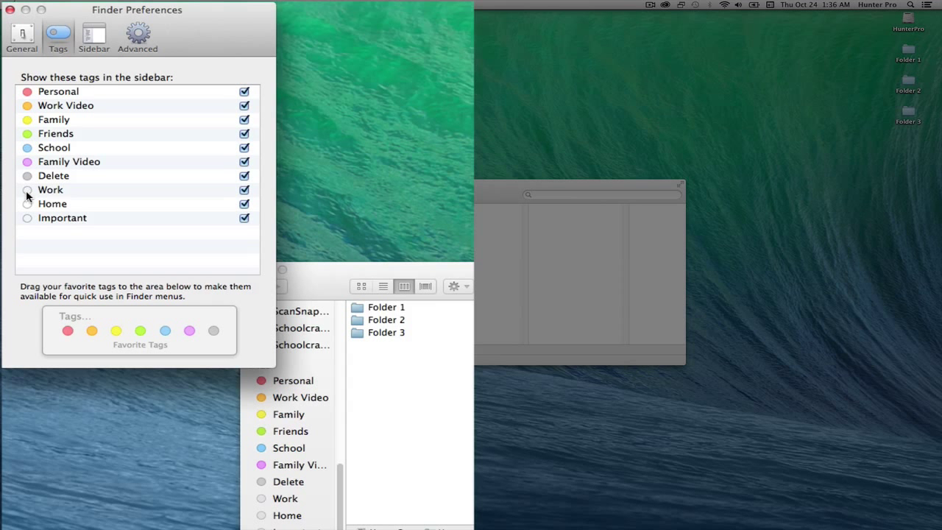
Step: Set the Work tag's color to Red and the Home tag's color to Green, closing the preferences when done
{"action": "left_click", "coordinate": [28, 191]}
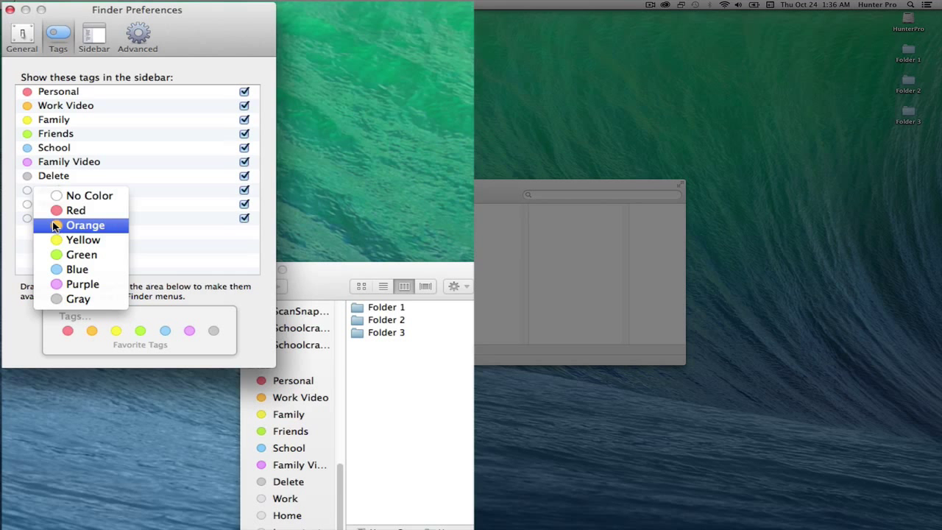
{"action": "left_click", "coordinate": [51, 210]}
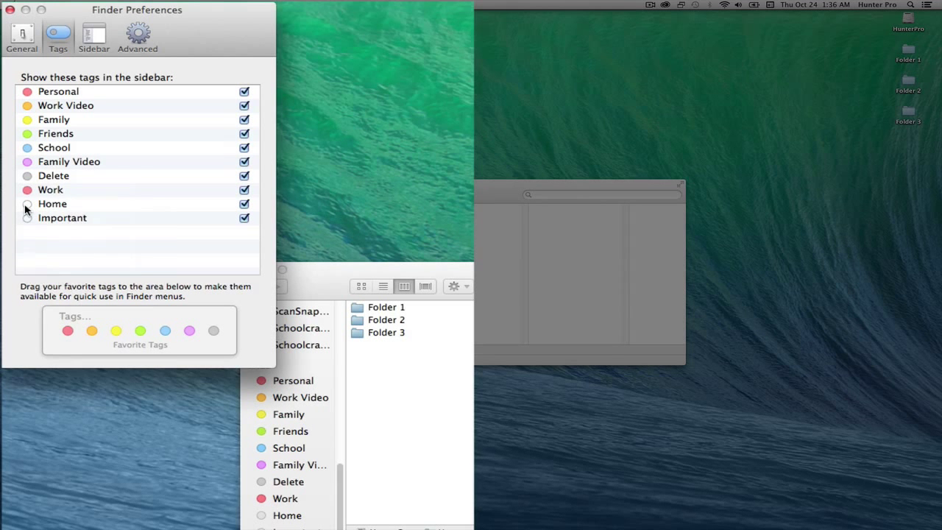
{"action": "left_click", "coordinate": [25, 209]}
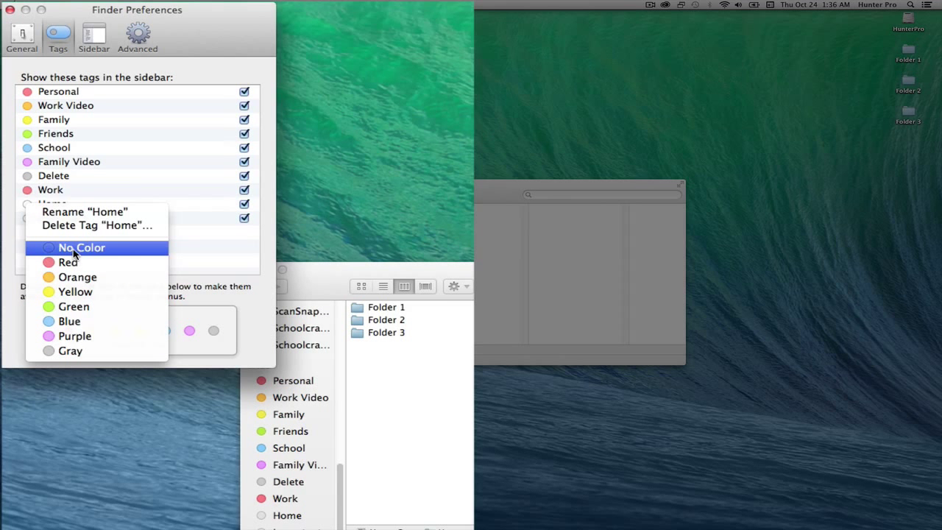
{"action": "left_click", "coordinate": [74, 307]}
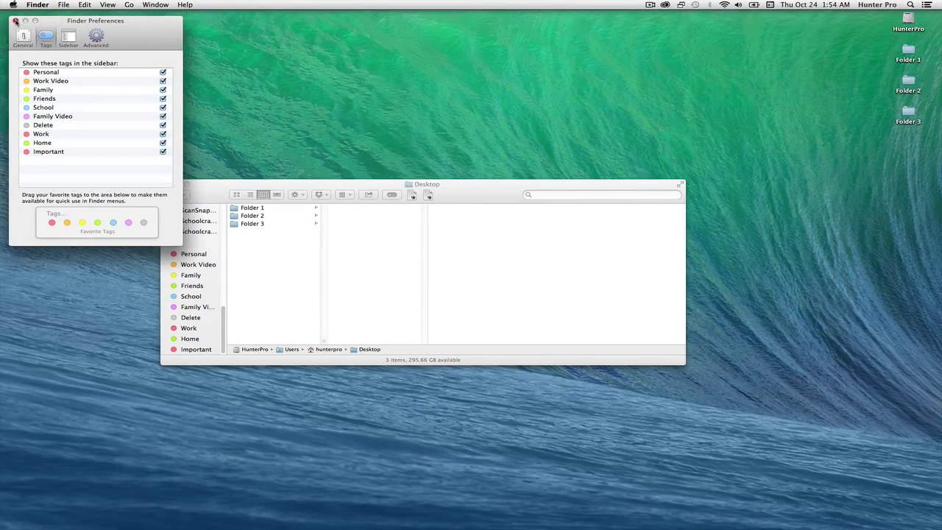
{"action": "left_click", "coordinate": [16, 21]}
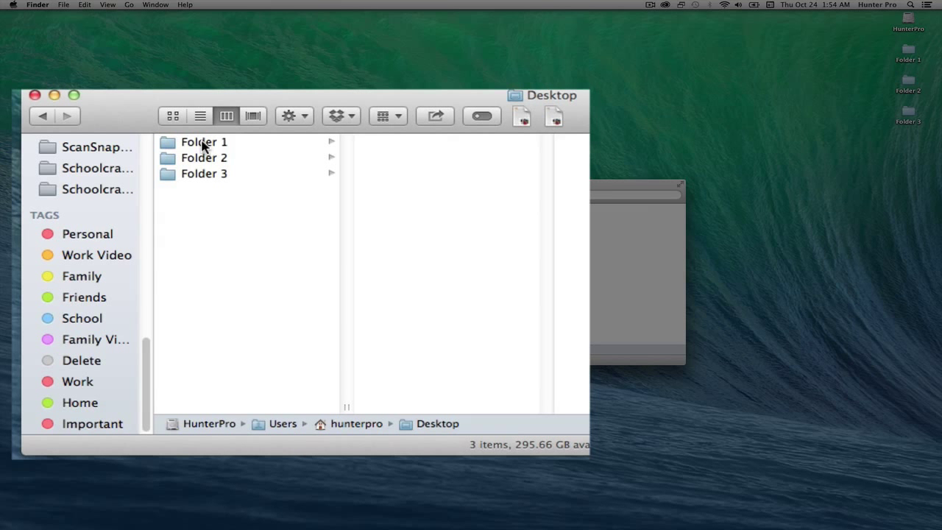
Step: Assign the Personal, School and Family Video tags to 0111_0211.pdf in Folder 1
{"action": "left_click", "coordinate": [203, 145]}
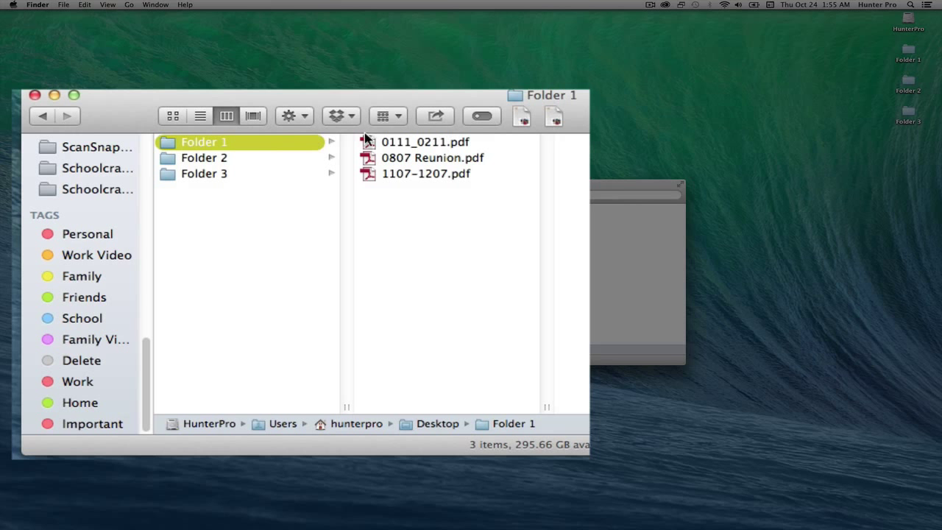
{"action": "left_click", "coordinate": [401, 143]}
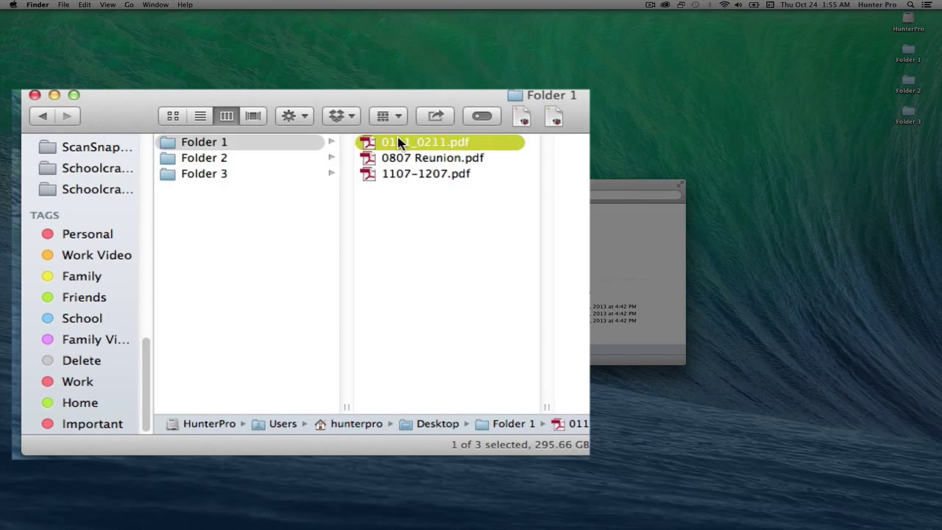
{"action": "left_click", "coordinate": [487, 120]}
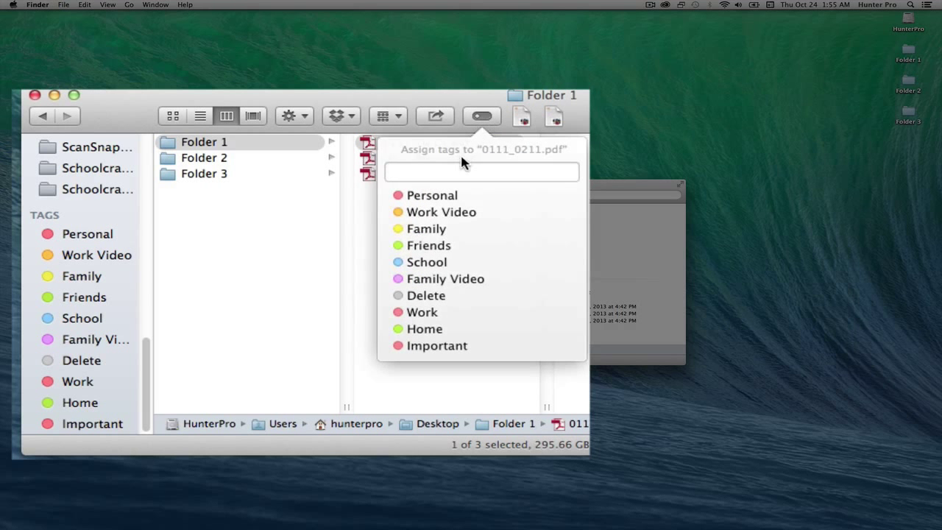
{"action": "left_click", "coordinate": [451, 197]}
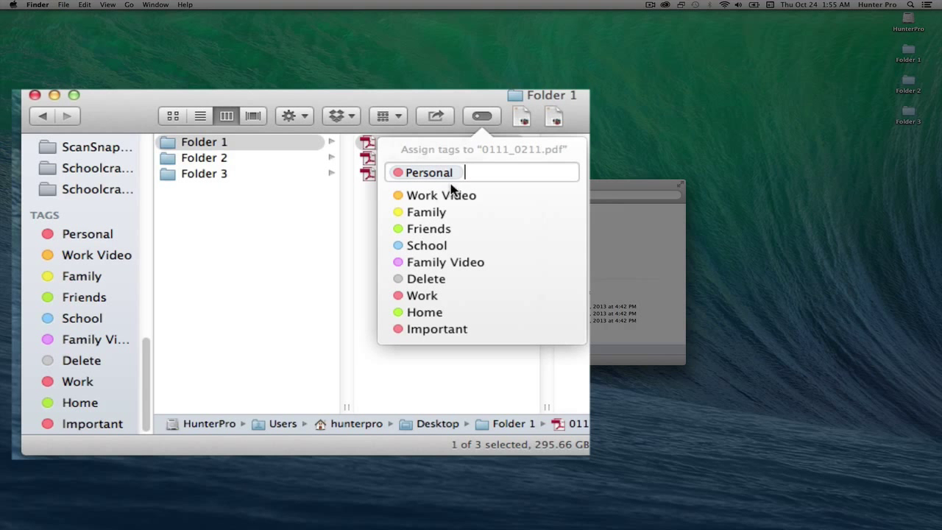
{"action": "left_click", "coordinate": [433, 247]}
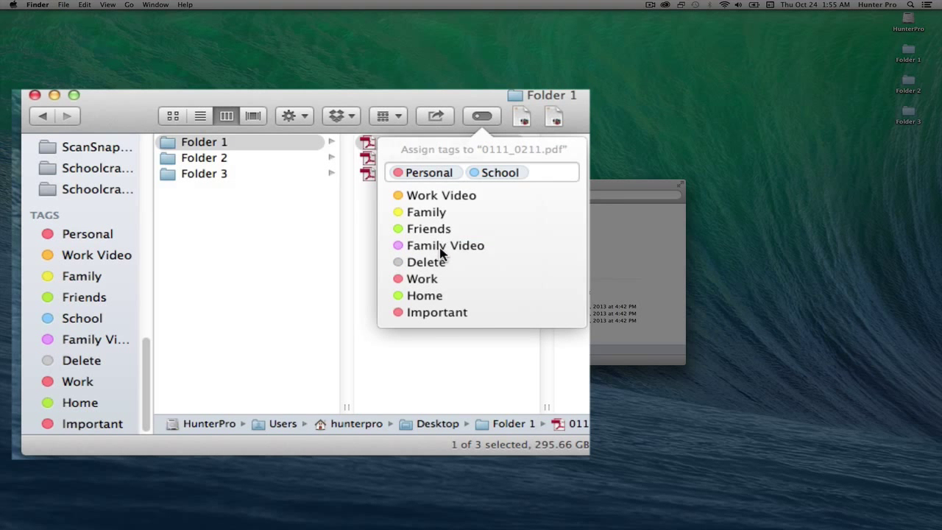
{"action": "left_click", "coordinate": [438, 250]}
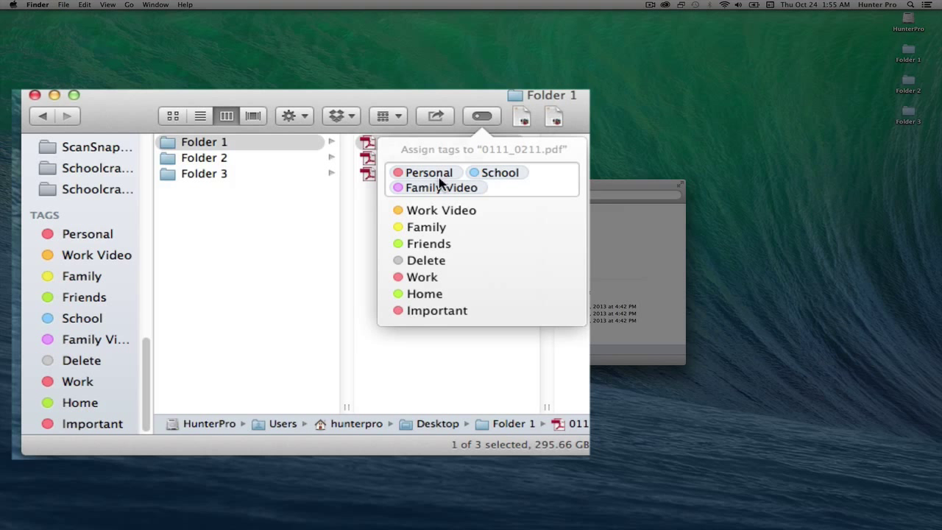
{"action": "left_click", "coordinate": [461, 355]}
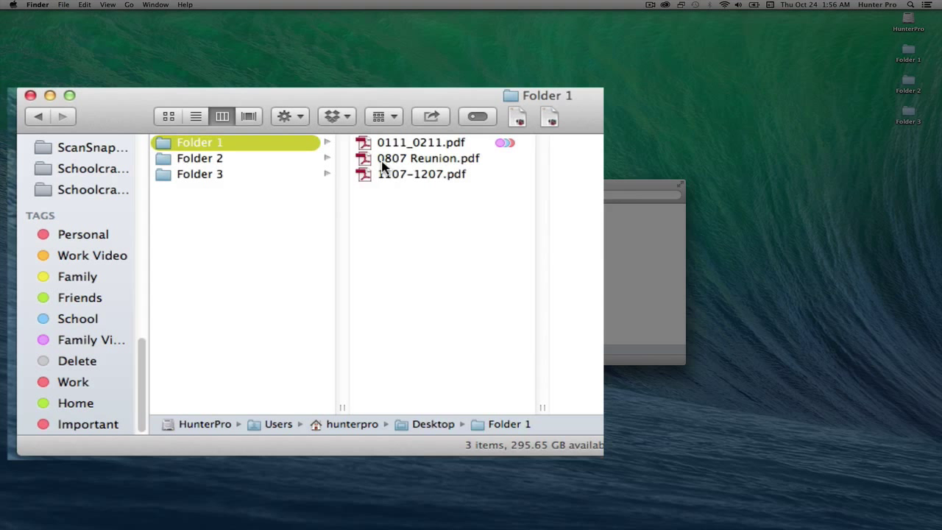
Step: Tag 0807 Reunion.pdf in Folder 1 with Work Video, Friends, Family Video and Home
{"action": "right_click", "coordinate": [382, 167]}
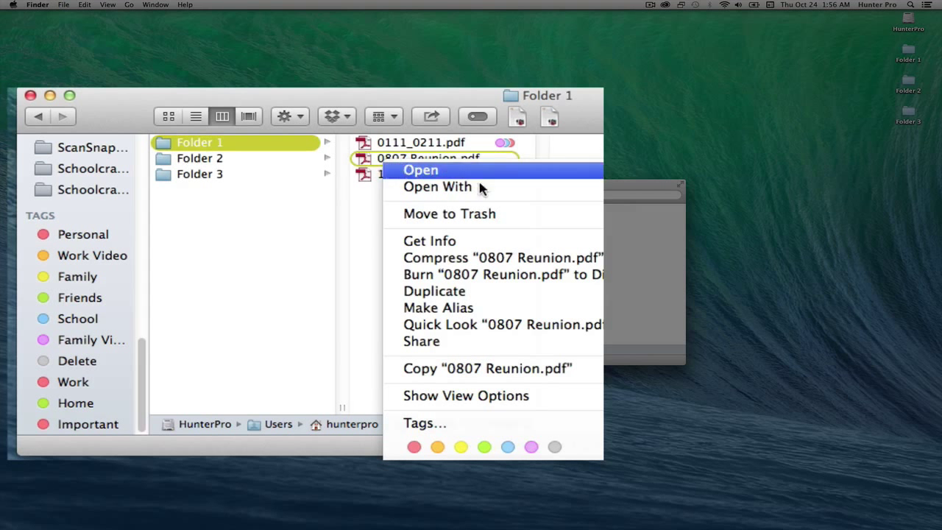
{"action": "left_click", "coordinate": [437, 447]}
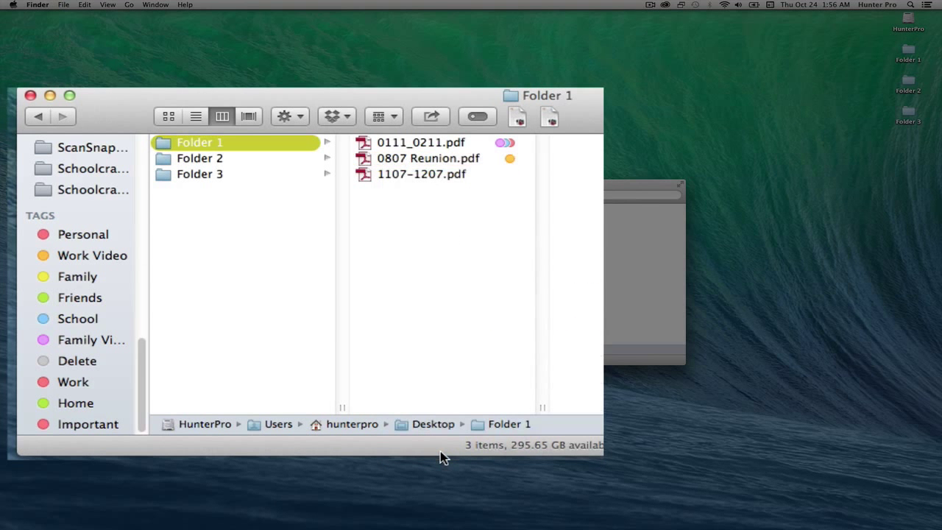
{"action": "right_click", "coordinate": [470, 166]}
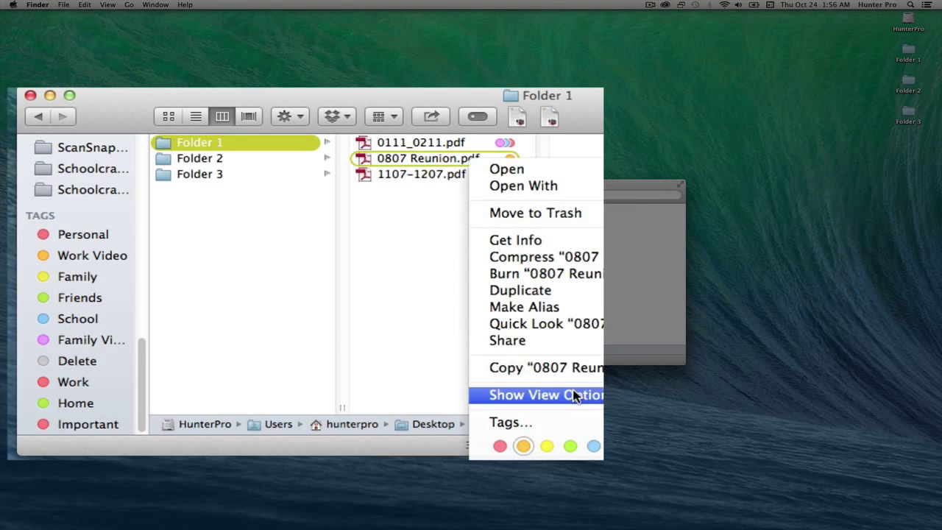
{"action": "left_click", "coordinate": [513, 424]}
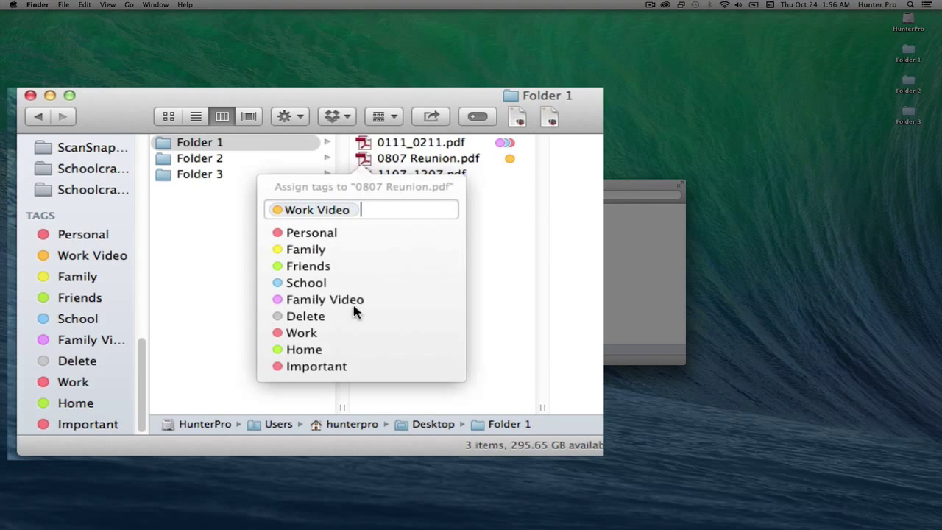
{"action": "left_click", "coordinate": [321, 267]}
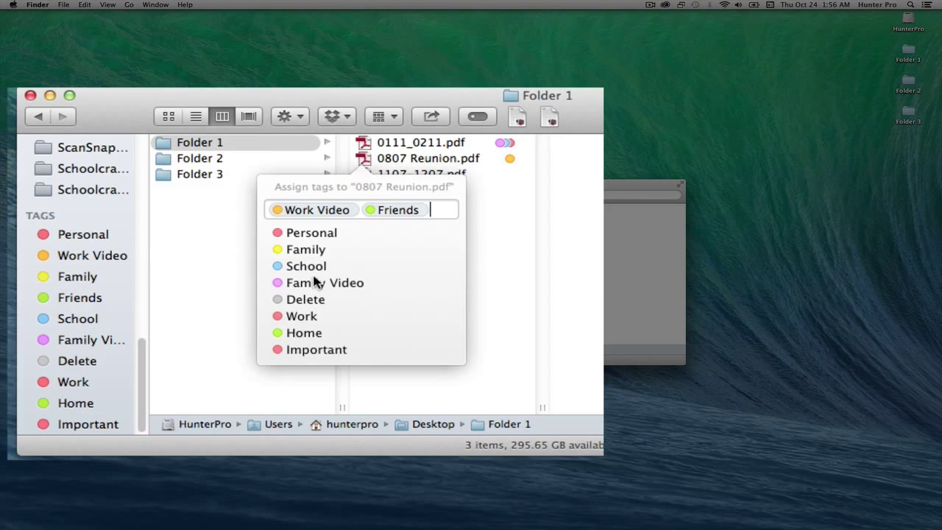
{"action": "left_click", "coordinate": [314, 288]}
{"action": "left_click", "coordinate": [313, 335]}
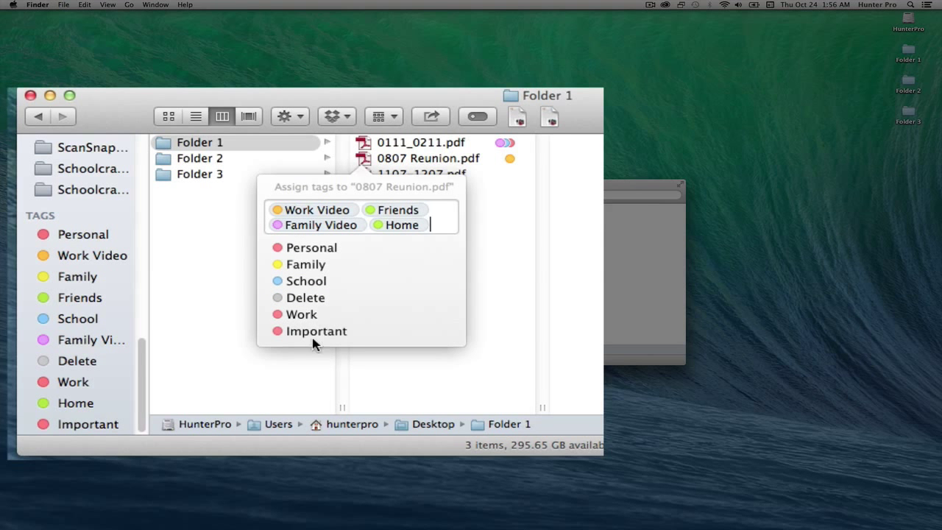
{"action": "left_click", "coordinate": [373, 370]}
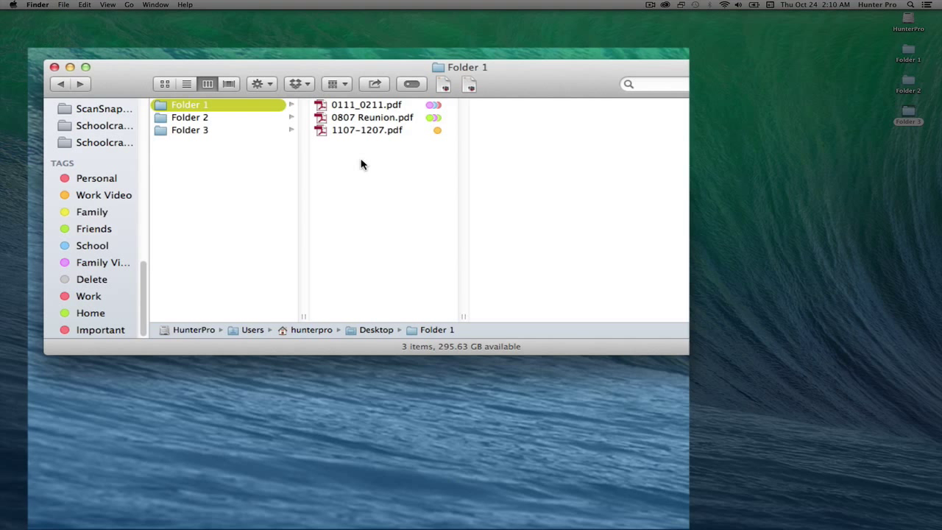
Step: Review the tagging options for 0111_0211.pdf and 0807 Reunion.pdf in Folder 1 without changing their tags
{"action": "left_click", "coordinate": [362, 105]}
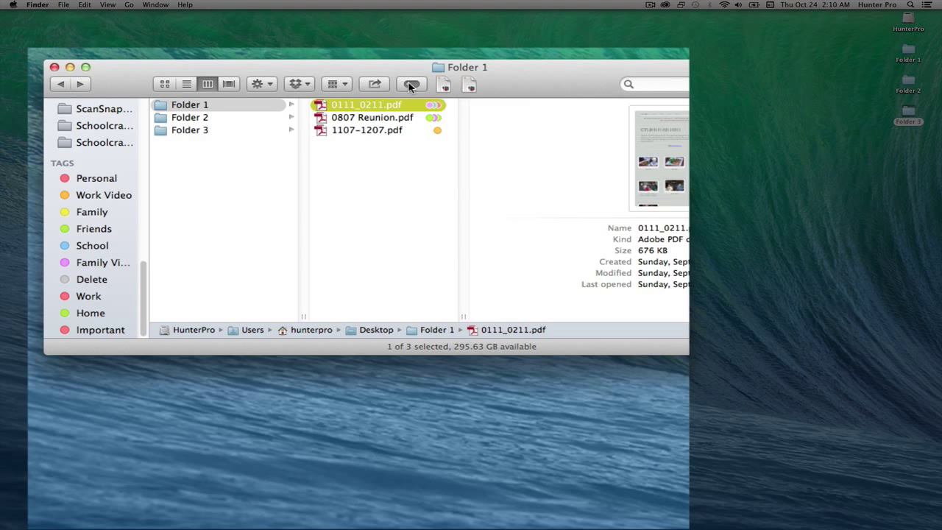
{"action": "left_click", "coordinate": [410, 85]}
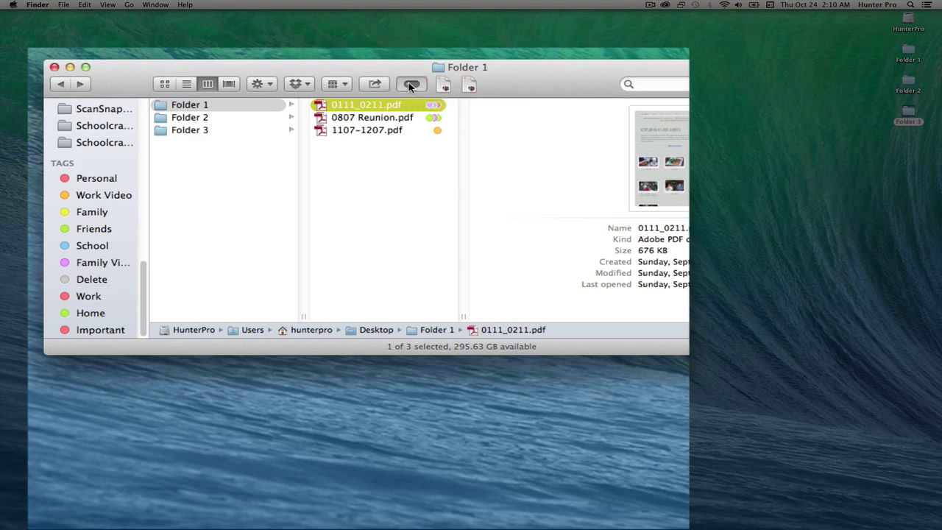
{"action": "left_click", "coordinate": [373, 286]}
{"action": "right_click", "coordinate": [375, 119]}
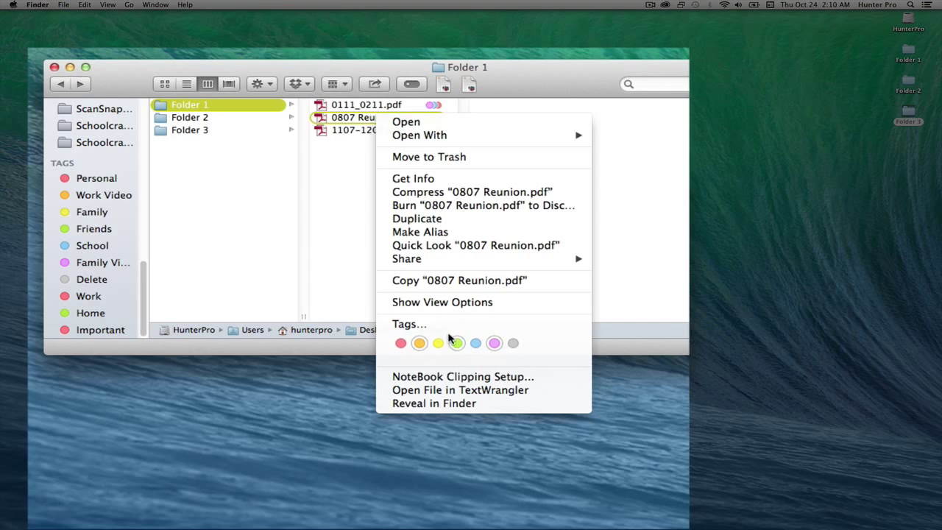
{"action": "left_click", "coordinate": [327, 192]}
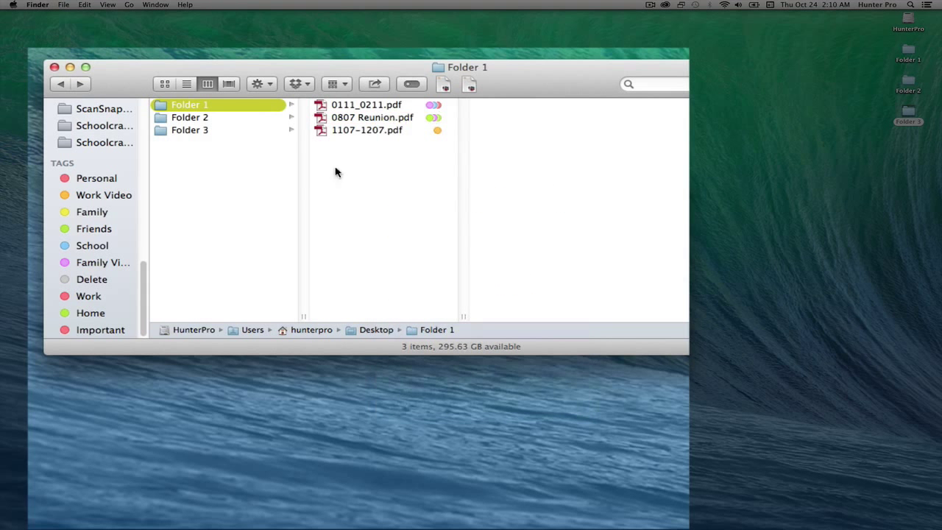
Step: In the Info window of 0807 Reunion.pdf in Folder 1, add the Personal and School tags and remove the Friends tag
{"action": "right_click", "coordinate": [349, 124]}
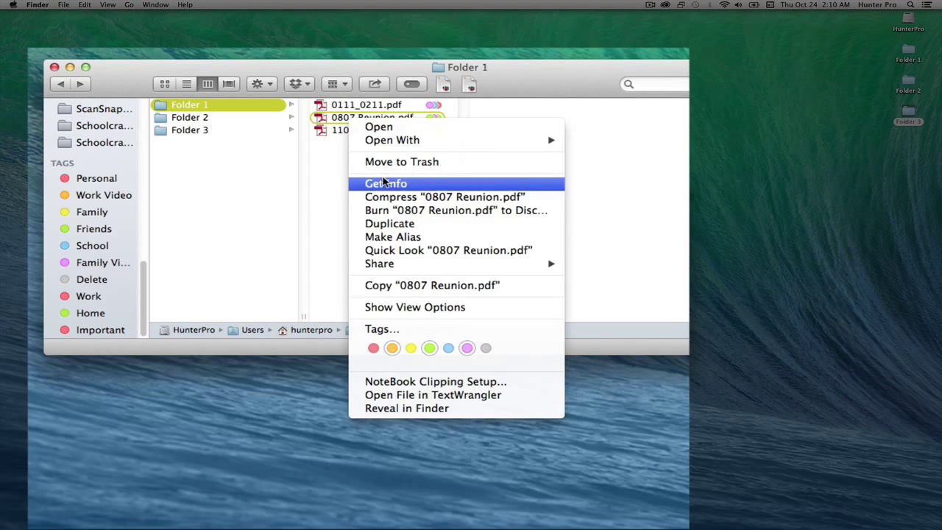
{"action": "left_click", "coordinate": [403, 190]}
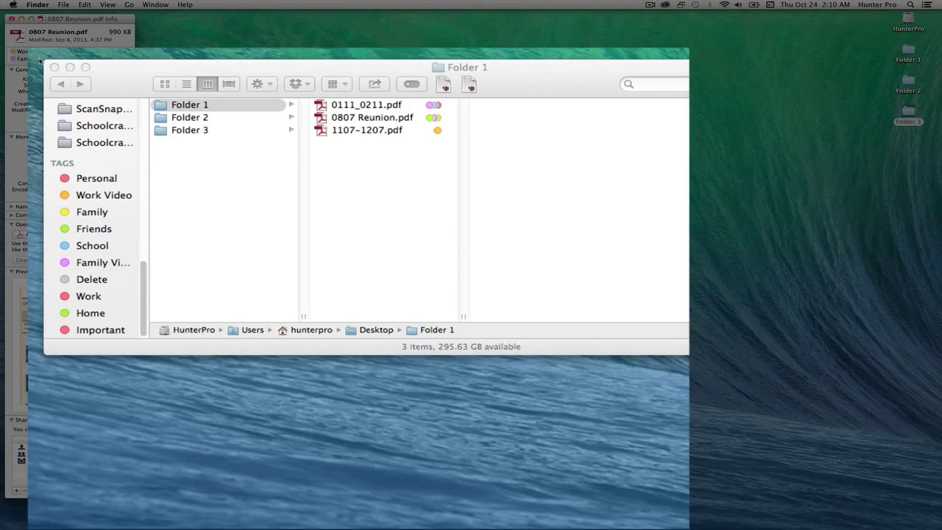
{"action": "left_click_drag", "start_coordinate": [64, 19], "coordinate": [368, 156]}
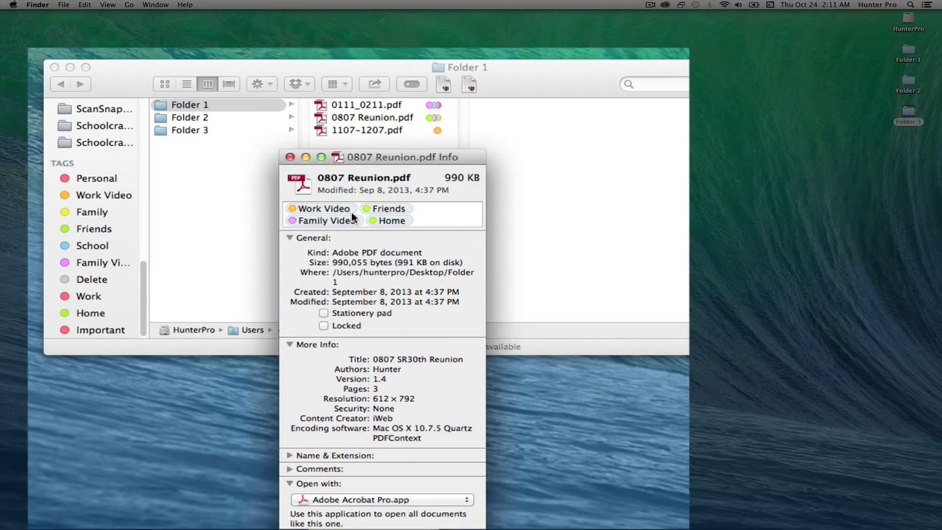
{"action": "left_click", "coordinate": [426, 218]}
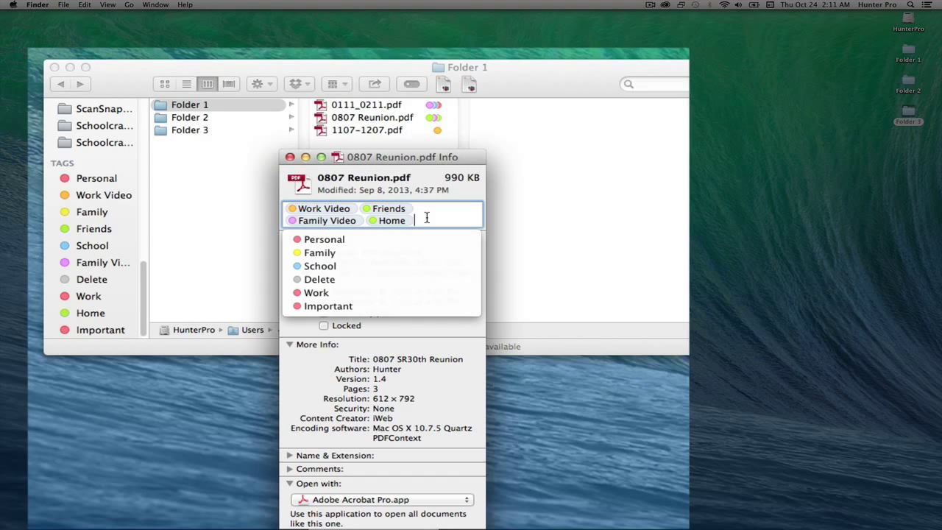
{"action": "left_click", "coordinate": [329, 242]}
{"action": "left_click", "coordinate": [321, 254]}
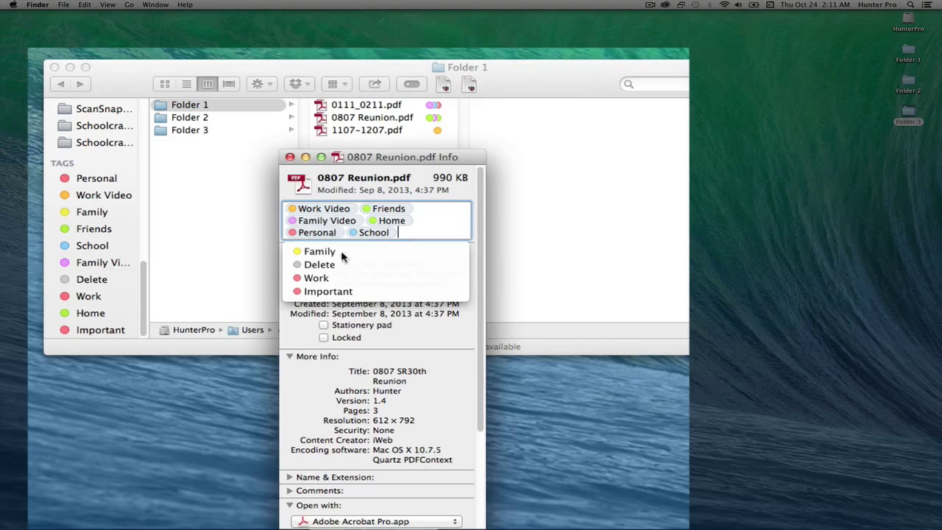
{"action": "left_click", "coordinate": [401, 212]}
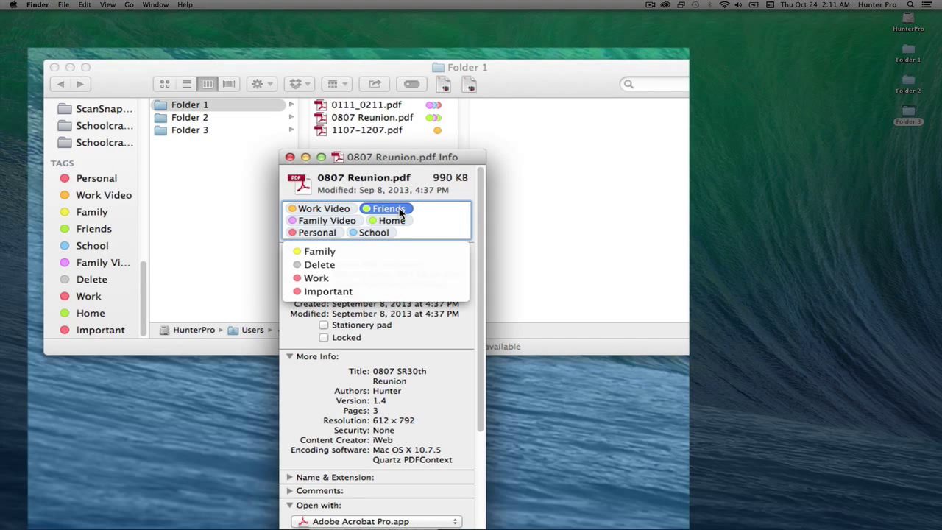
{"action": "key", "text": "BackSpace"}
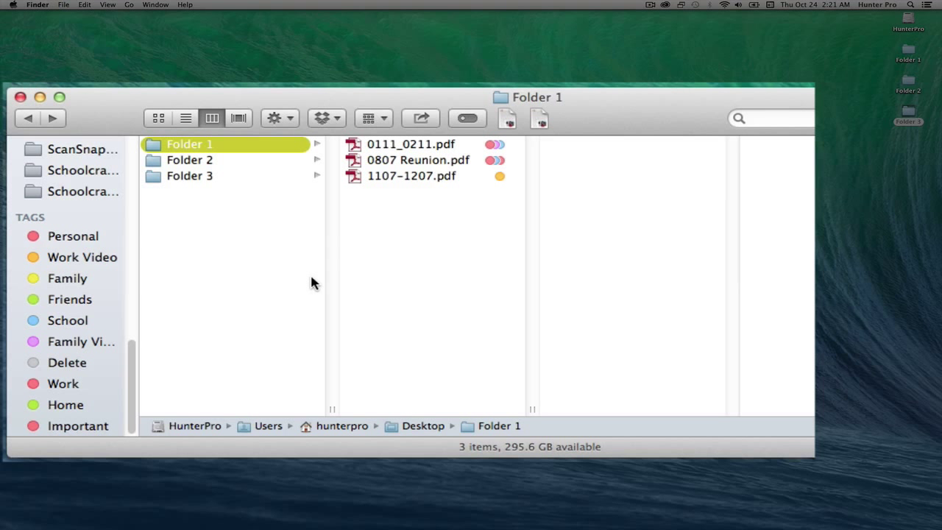
Step: Show all files tagged Work
{"action": "left_click", "coordinate": [62, 386]}
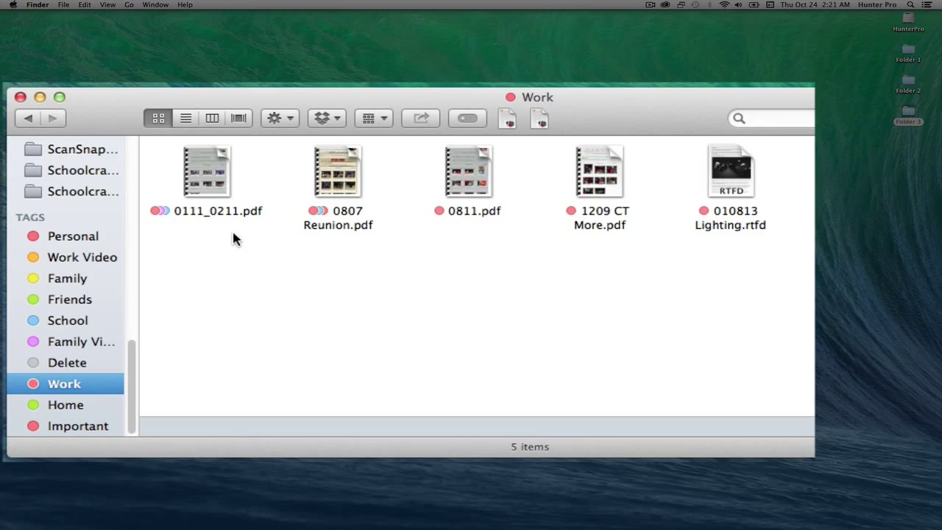